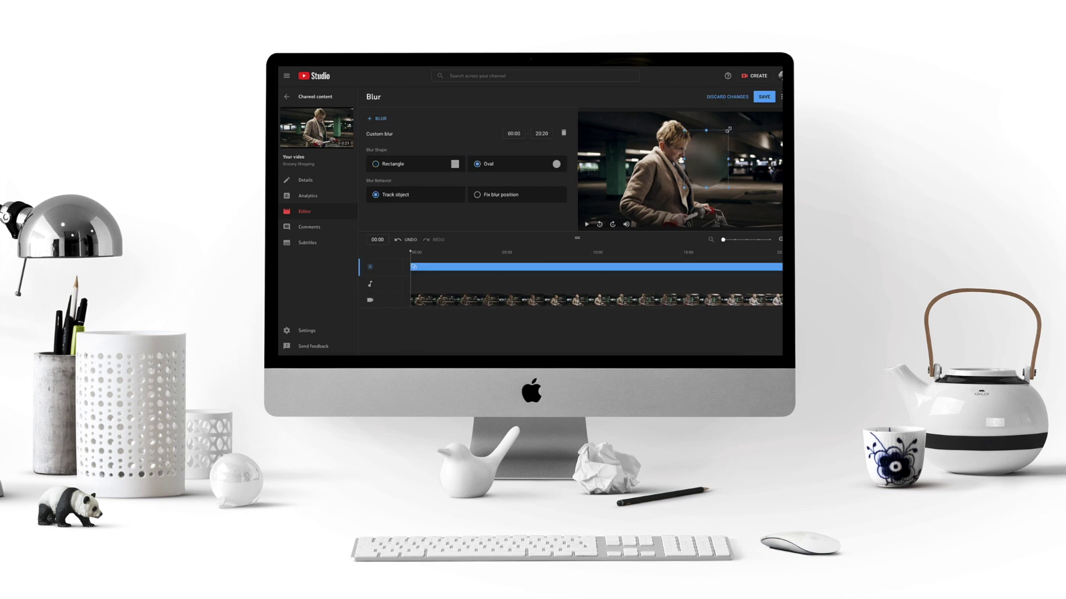
- Shrink the oval blur by its handles so it fits tightly over the woman's face
left_click_drag(728, 129, 681, 146)
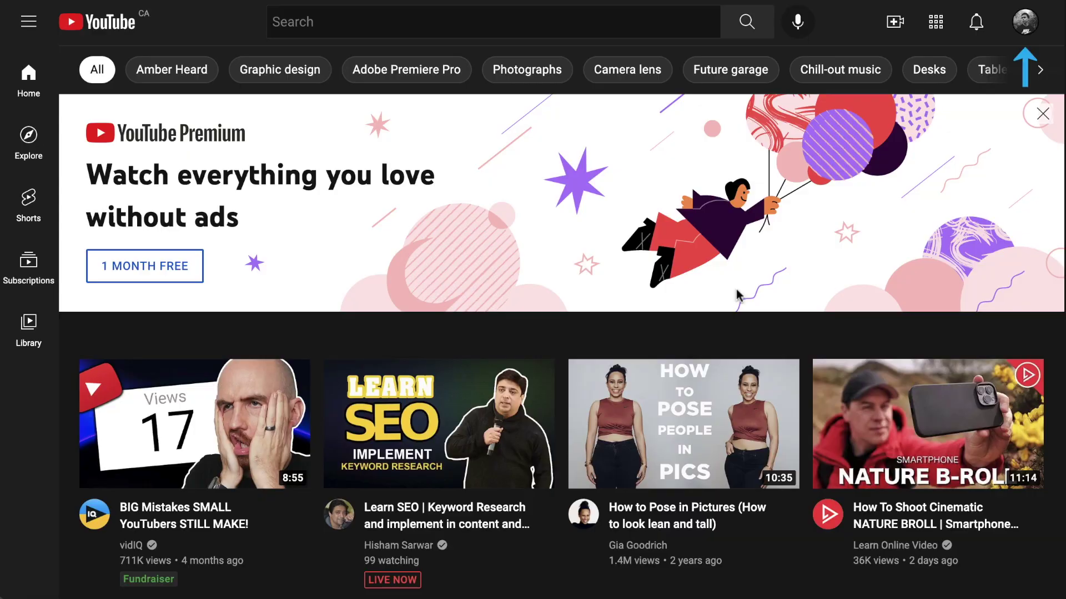
- Go from the account menu into YouTube Studio's Content list and open Dancing in the Street's details
left_click(1015, 31)
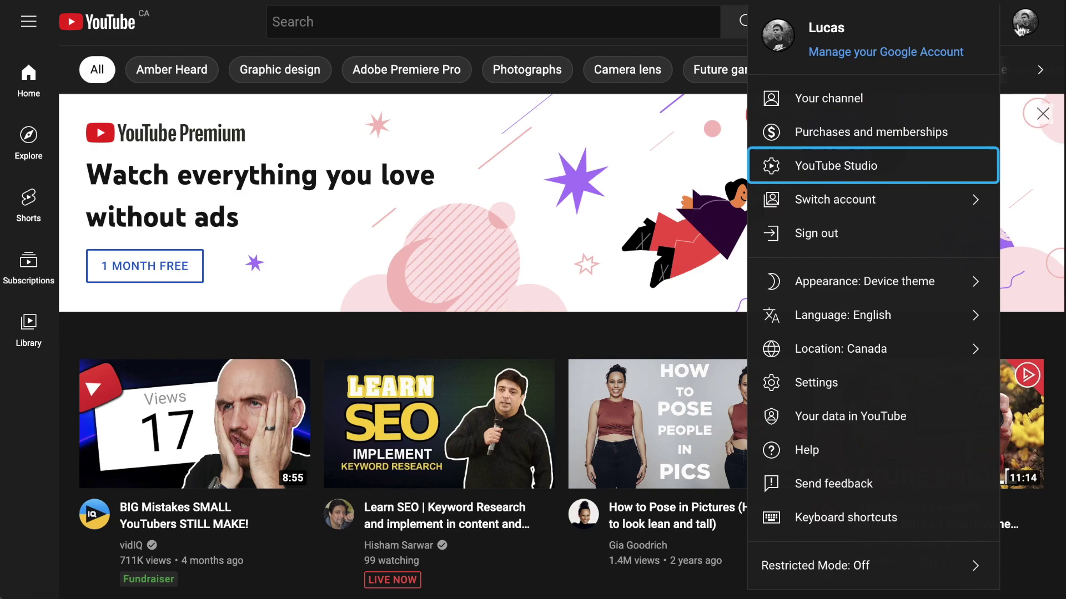
left_click(886, 169)
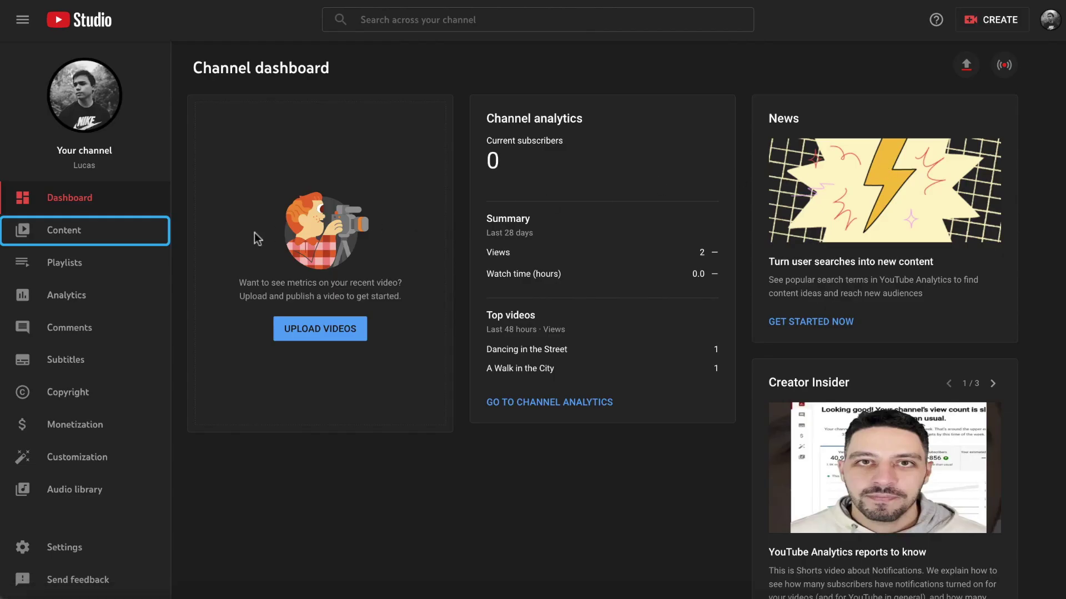
left_click(139, 233)
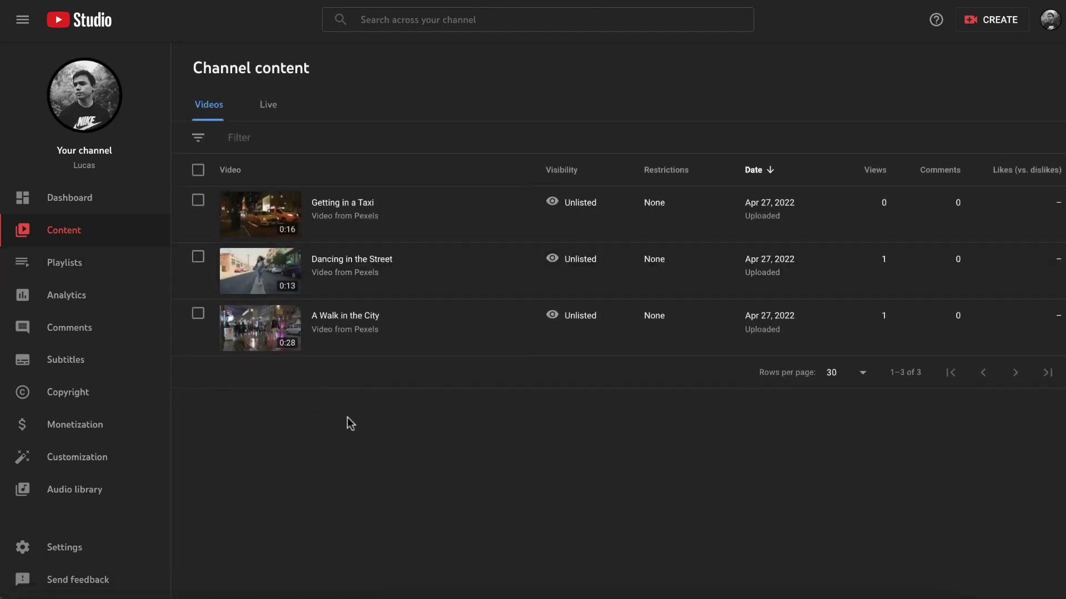
mouse_move(322, 280)
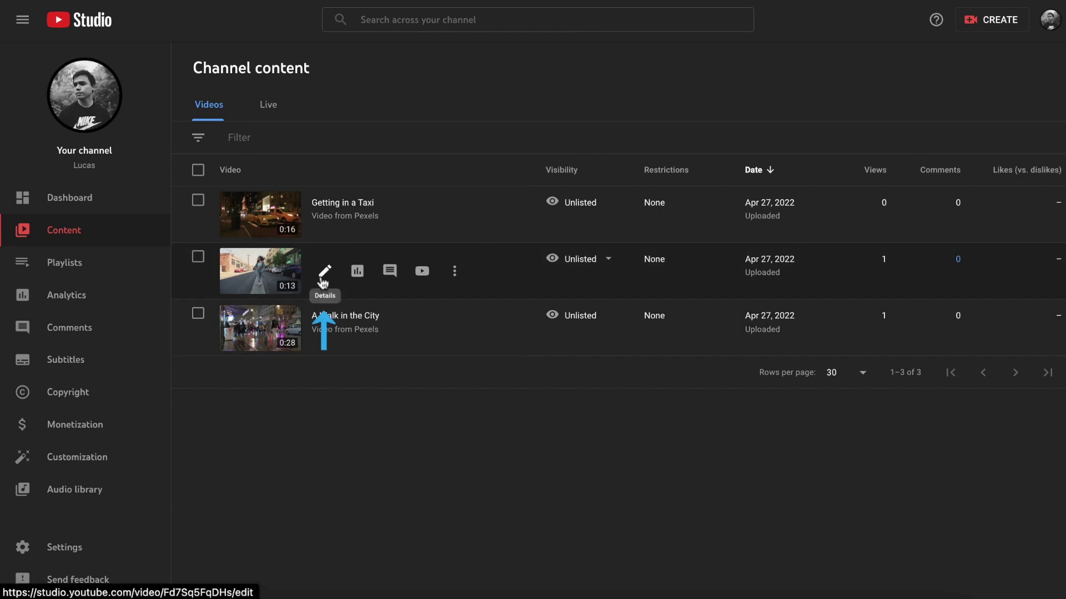
left_click(322, 281)
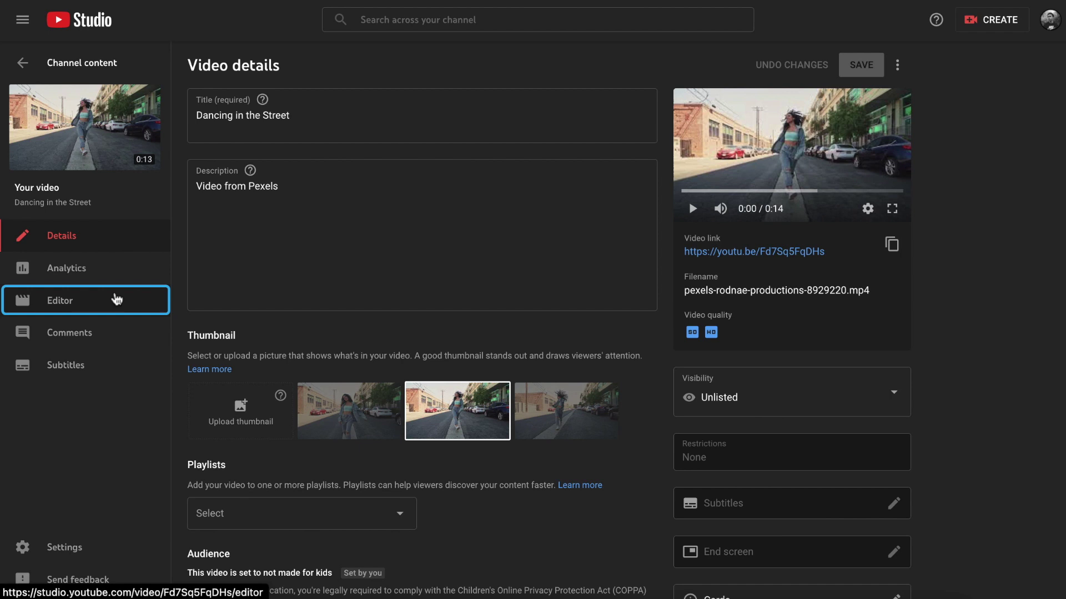
- Open the Editor, scrub to about 01:29 showing the dancer, and list the blur types
left_click(117, 300)
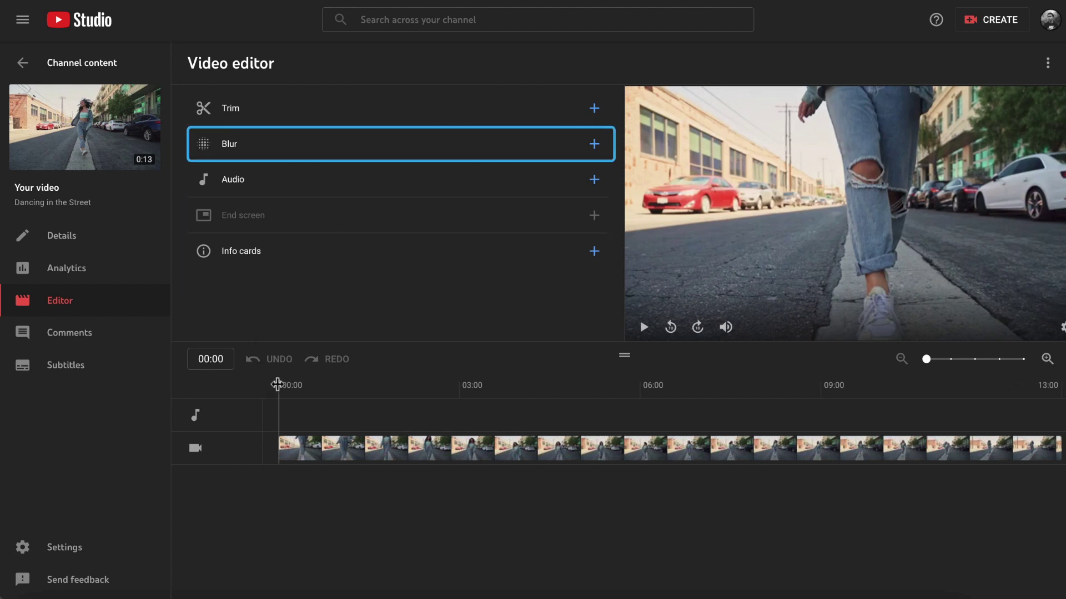
left_click_drag(278, 383, 400, 382)
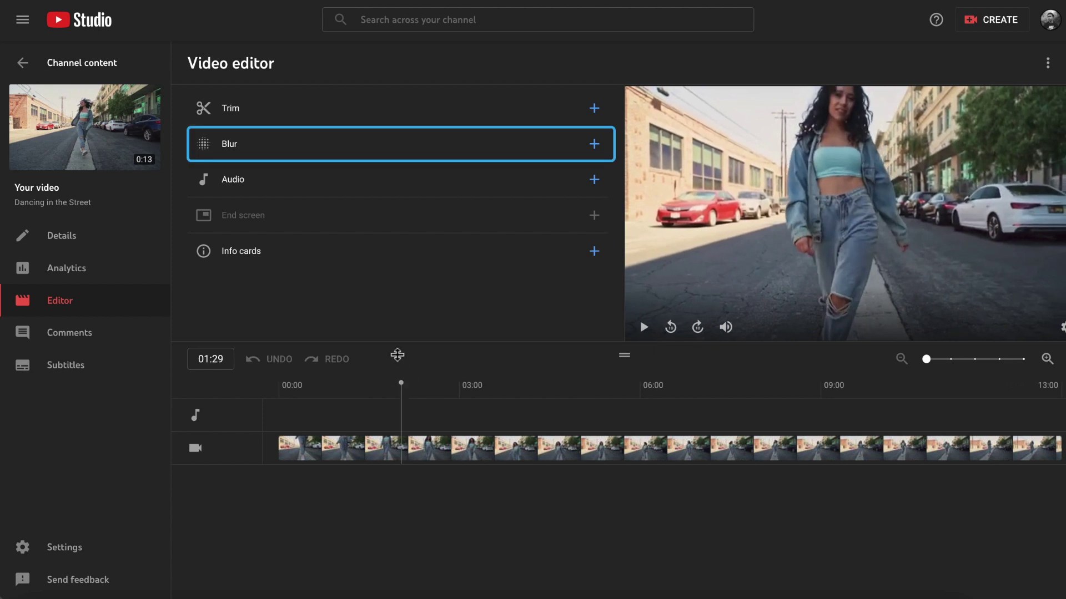
left_click(385, 156)
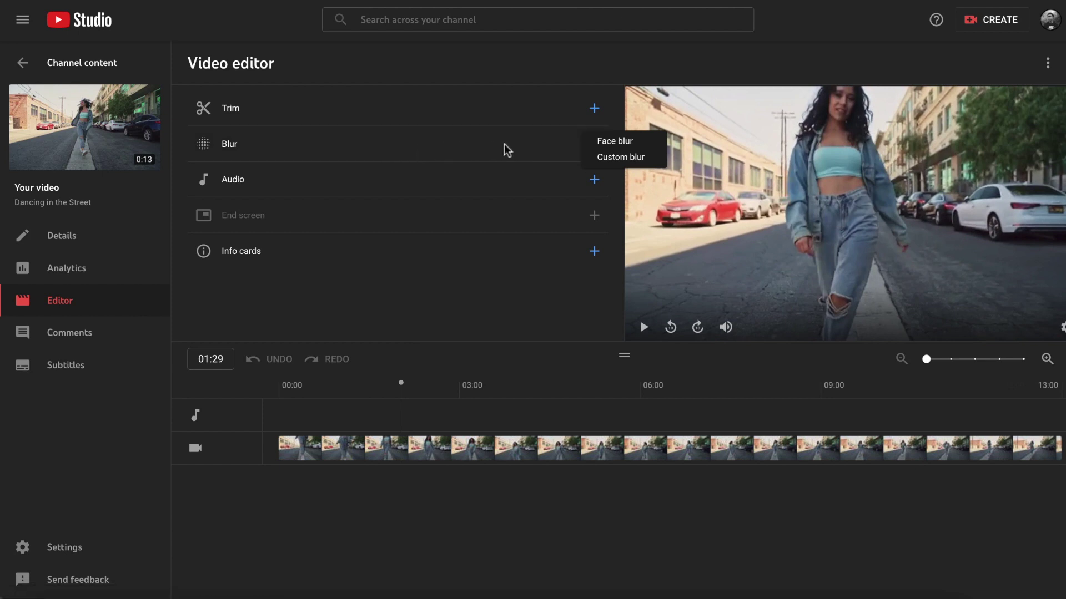
key("Down")
- Add a custom Oval blur, stretch it taller, and place it over the dancer's face with Track object
left_click(607, 160)
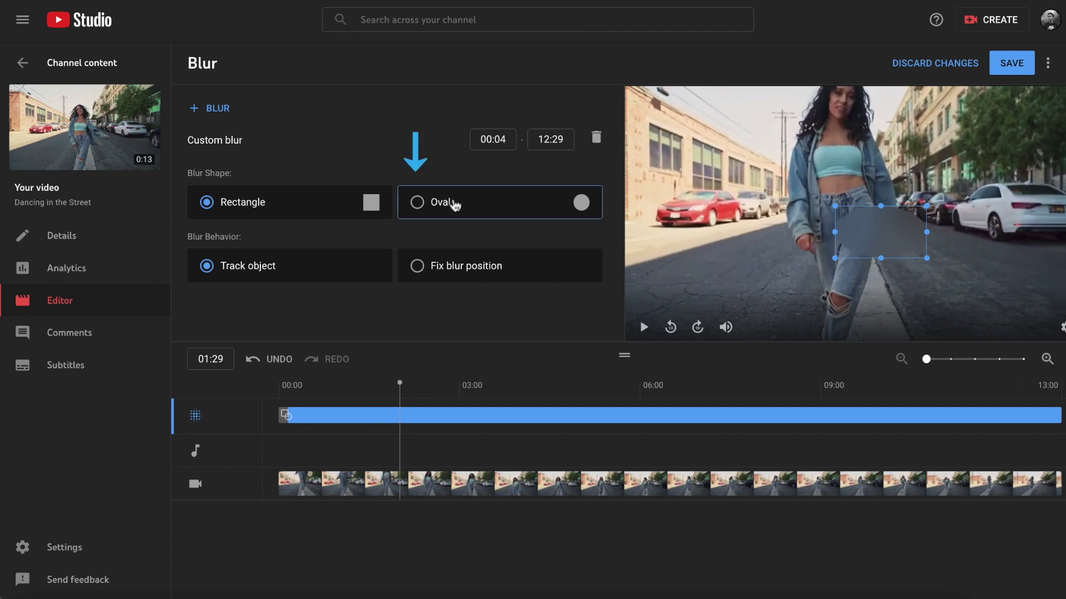
left_click_drag(881, 206, 880, 170)
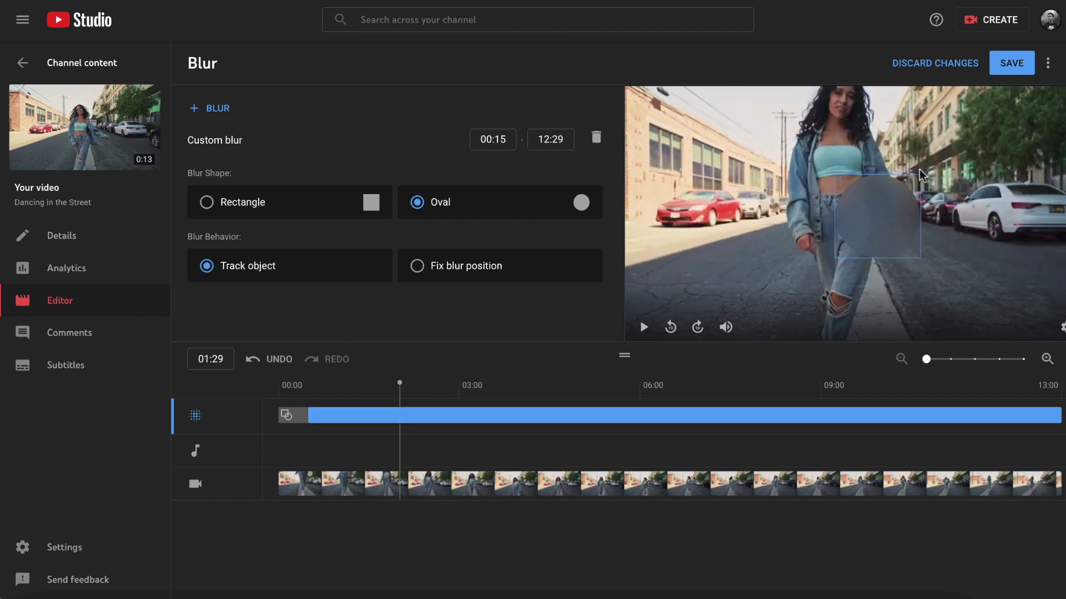
left_click_drag(860, 235, 846, 109)
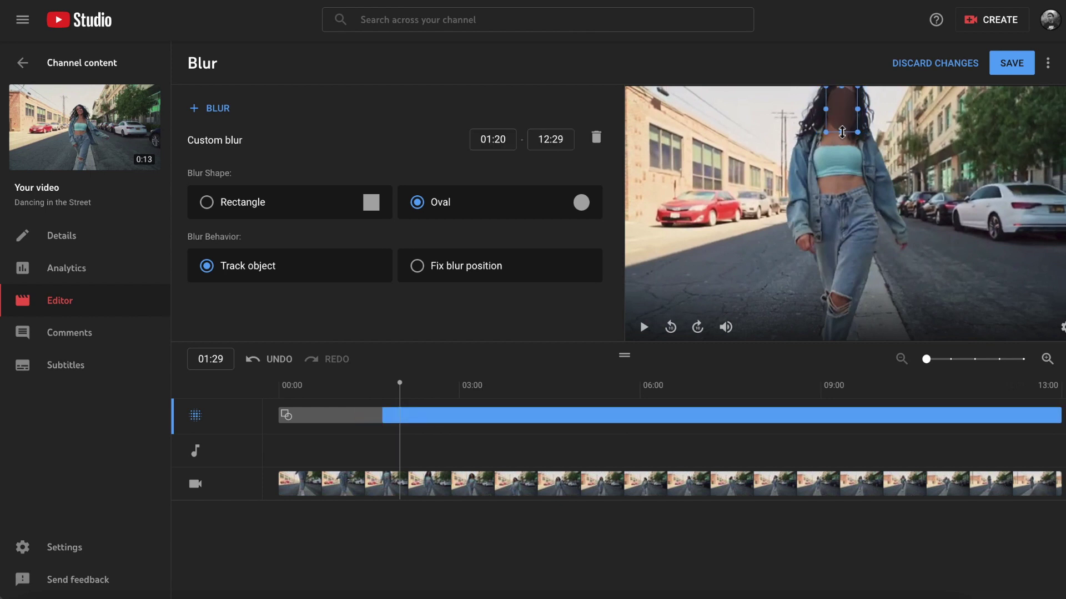
left_click(843, 119)
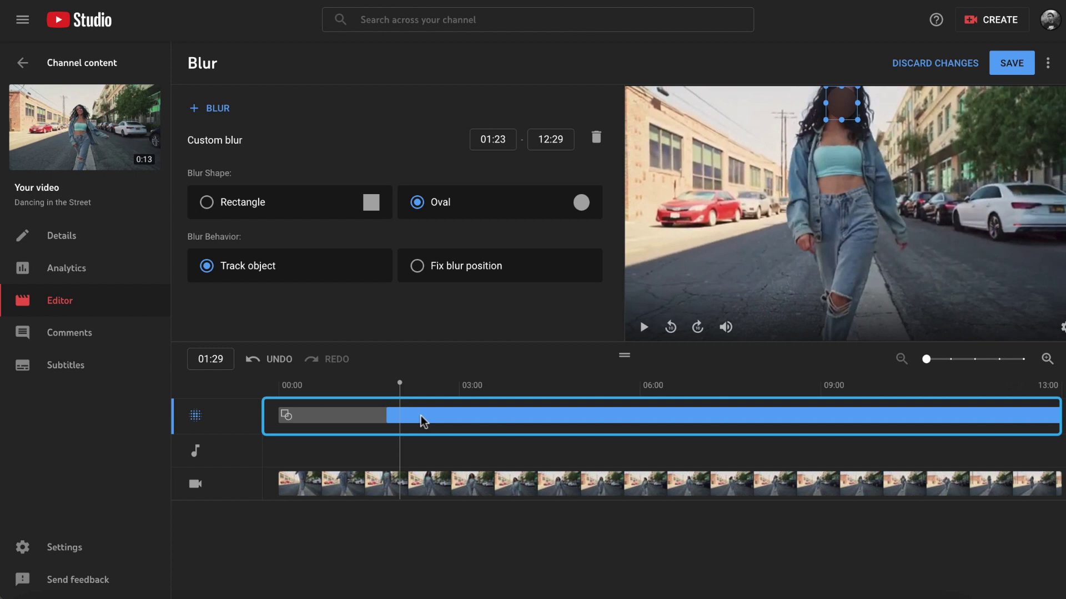
- Move the blur's start to 01:22 and nudge the oval back onto the dancer's face
left_click_drag(388, 416, 393, 416)
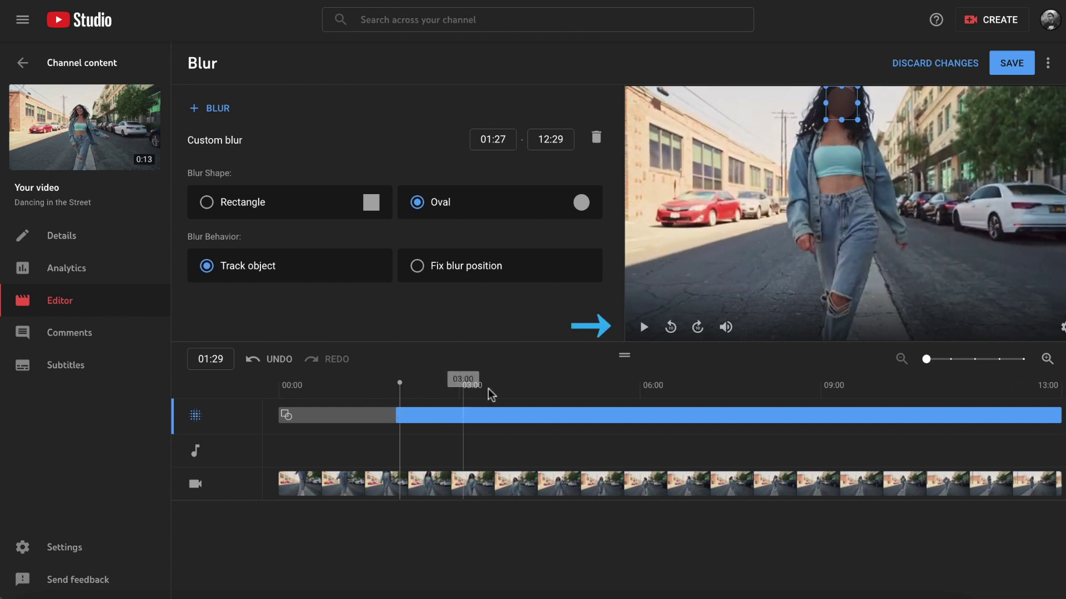
left_click(643, 328)
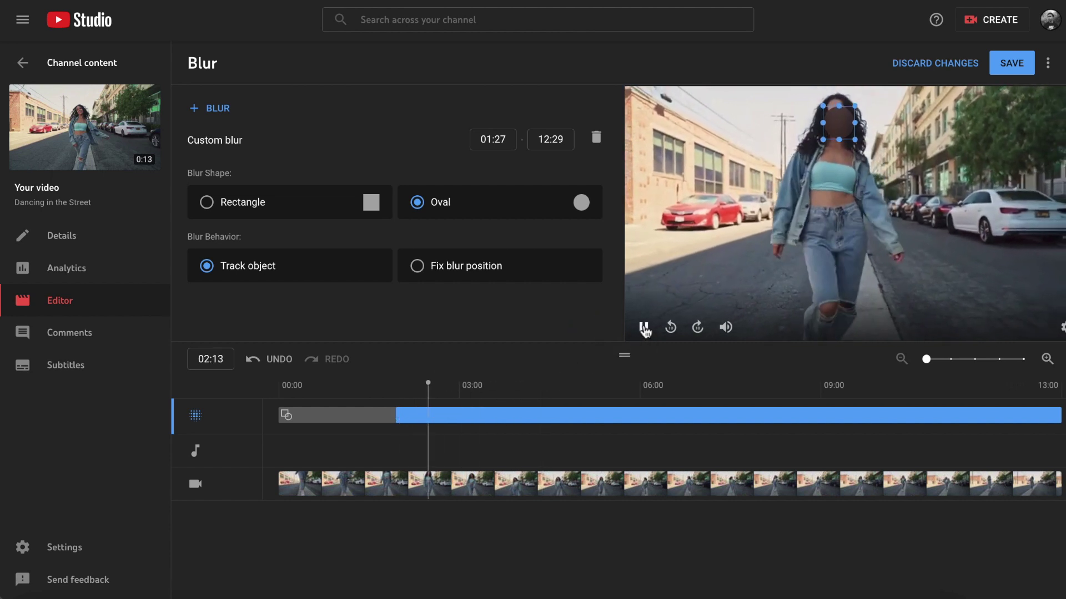
left_click(644, 328)
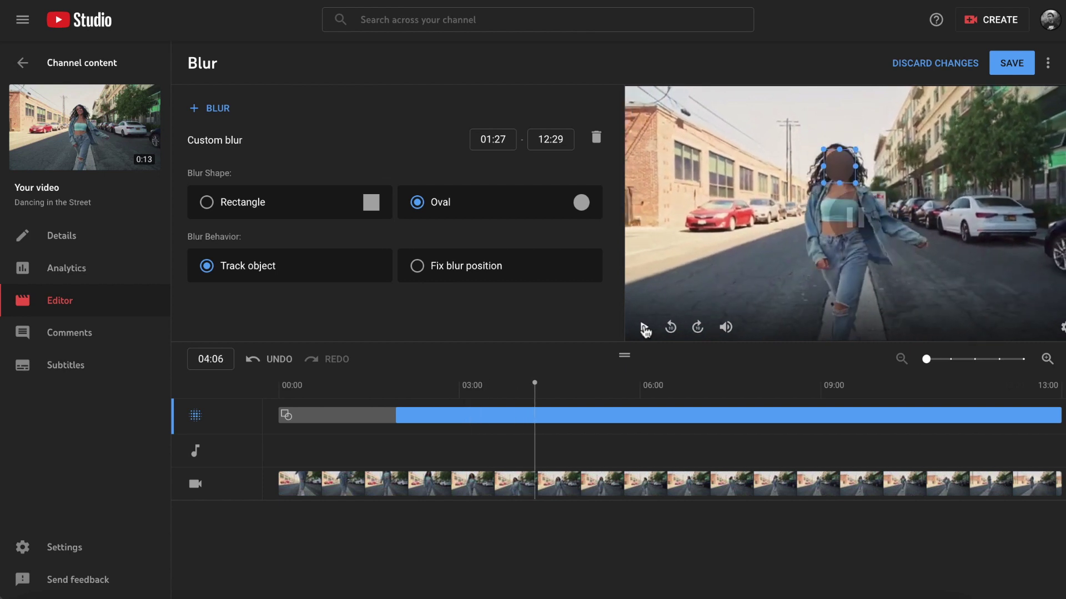
left_click_drag(845, 168, 840, 164)
- Replay the preview from a few frames back to confirm the oval tracks the face
left_click(643, 328)
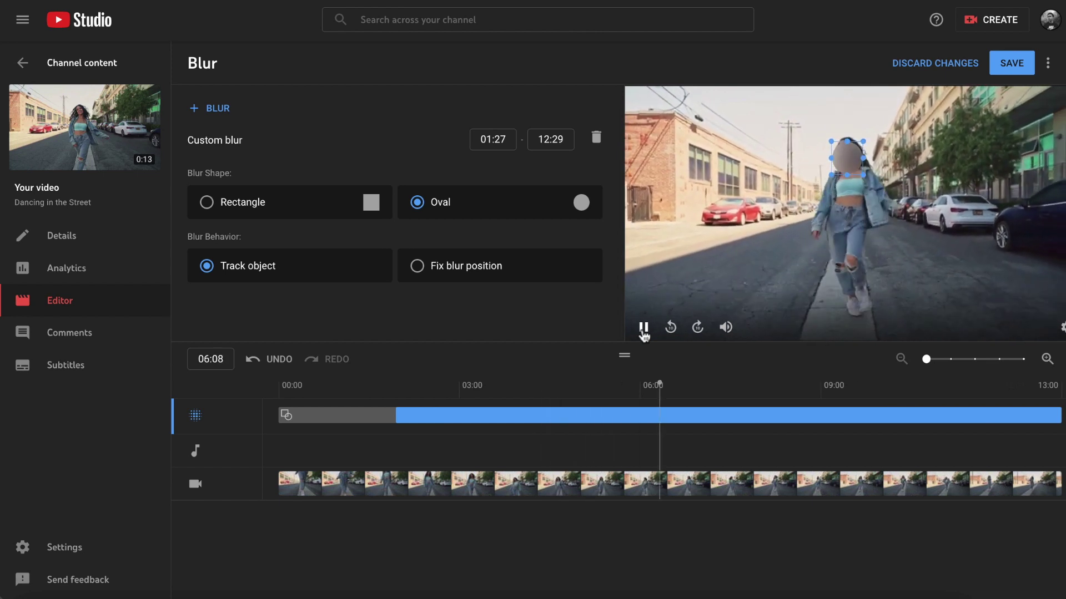
left_click(644, 328)
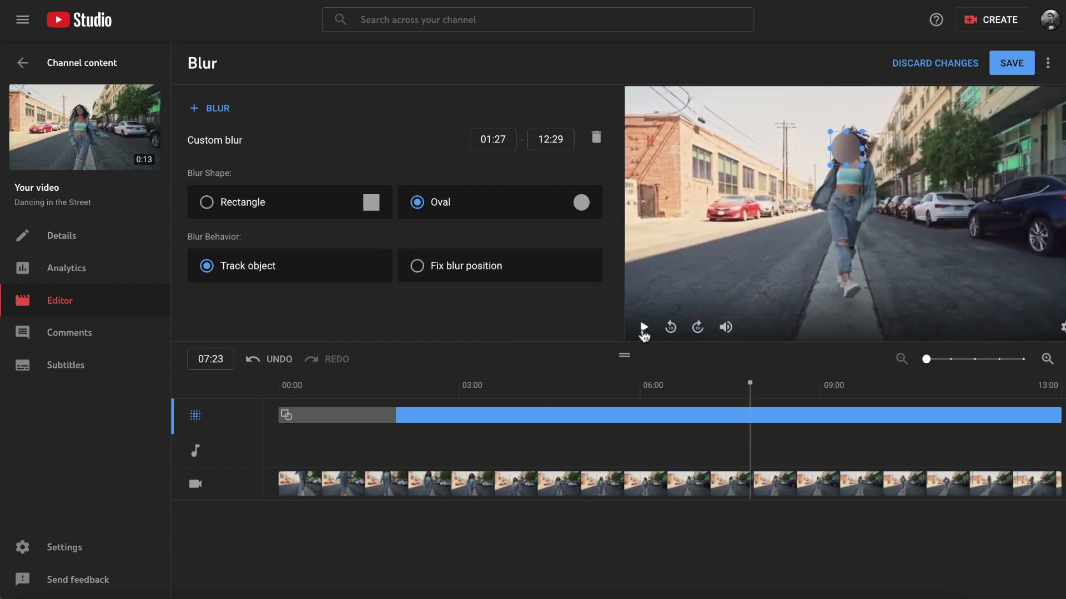
left_click_drag(750, 383, 728, 383)
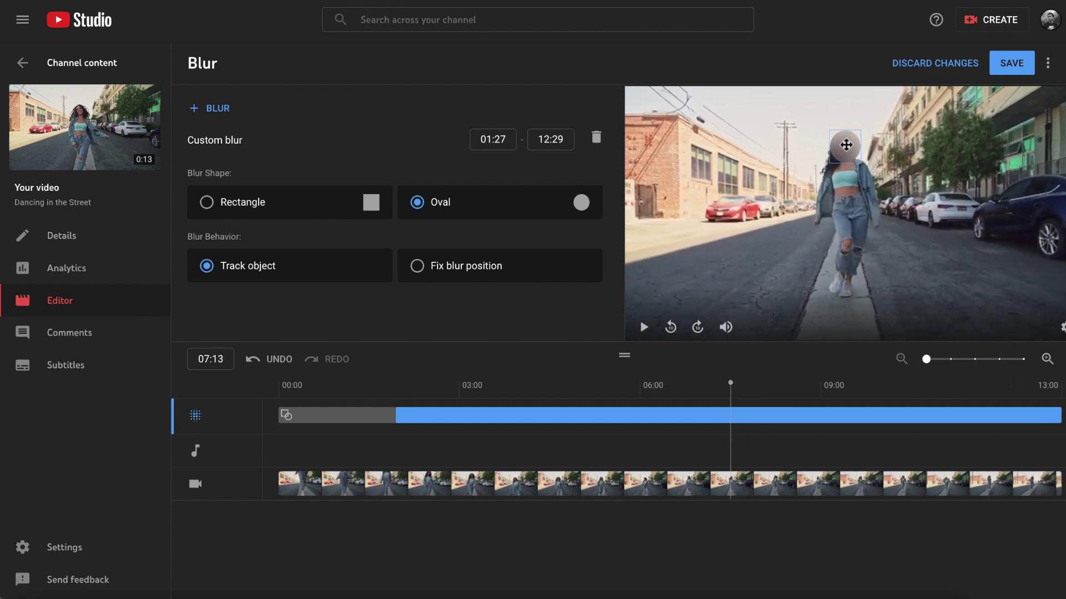
left_click(644, 328)
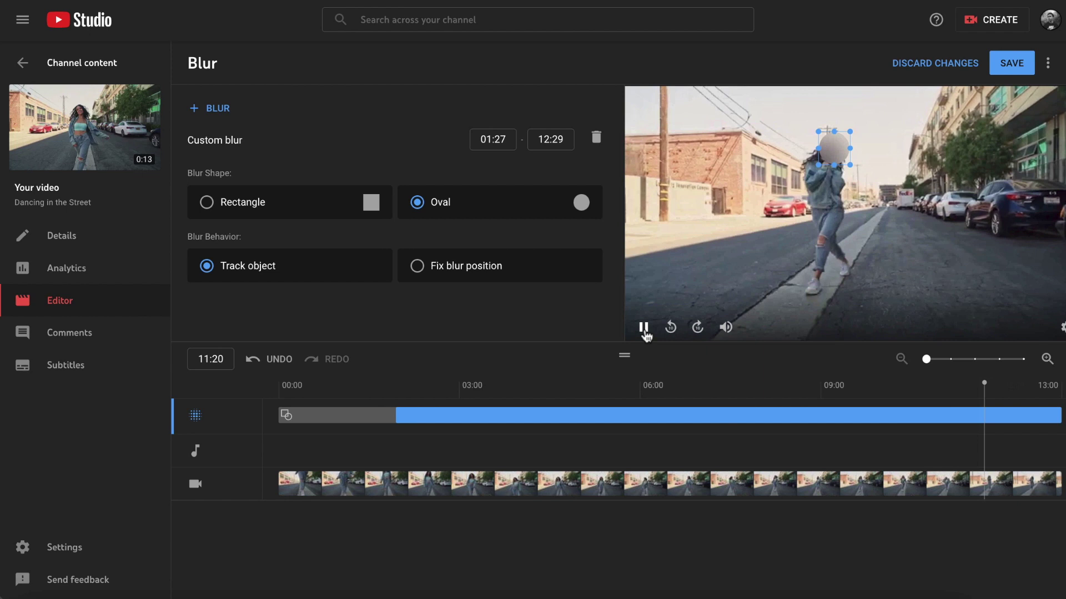
left_click(644, 327)
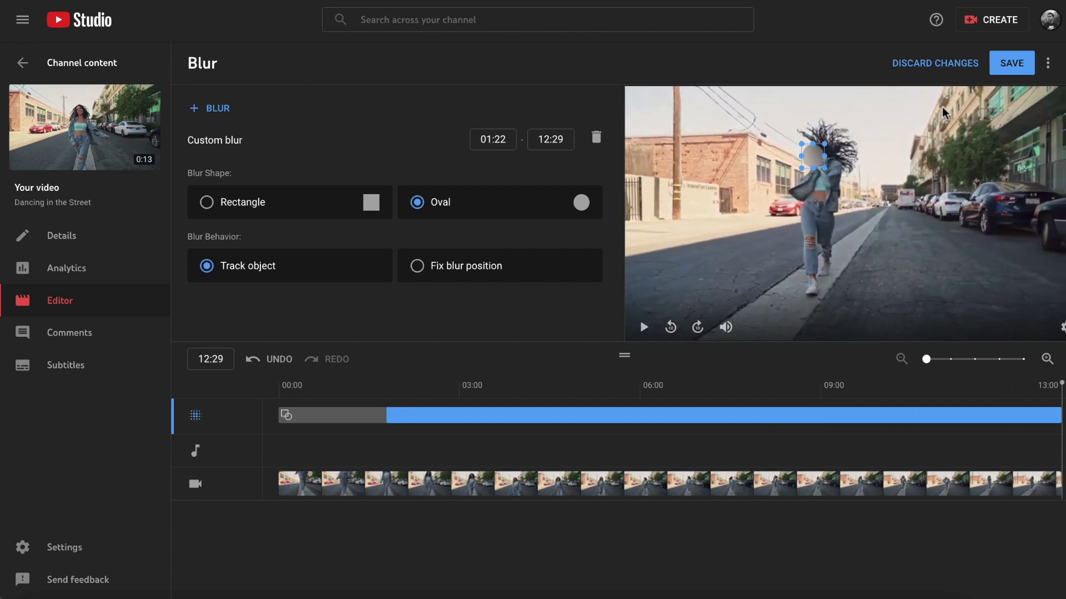
- Save and confirm the blur edits on Dancing in the Street, then return to Channel content
left_click(1006, 64)
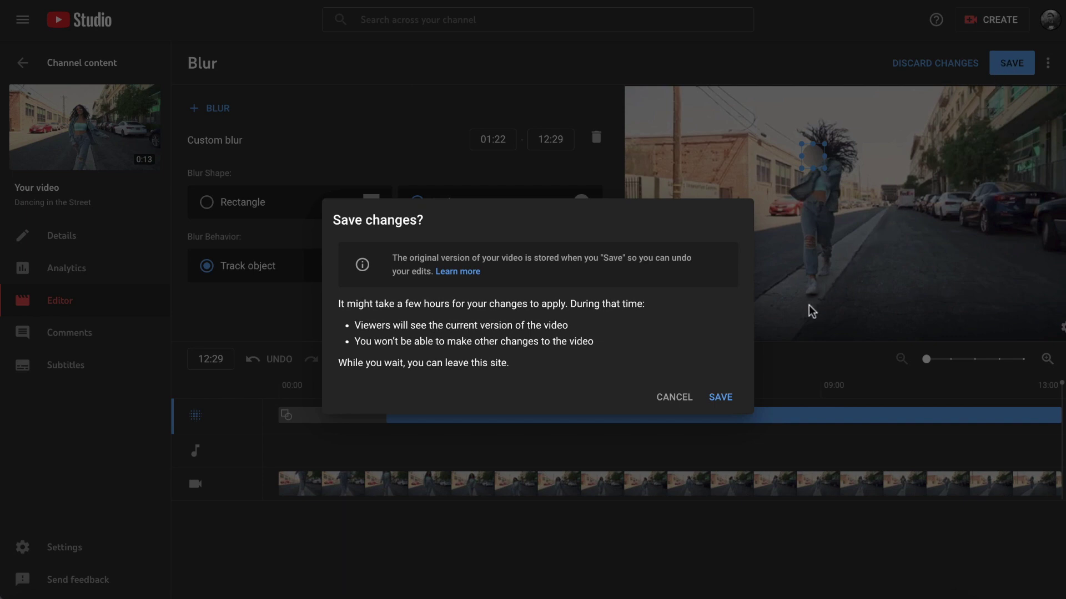
left_click(720, 397)
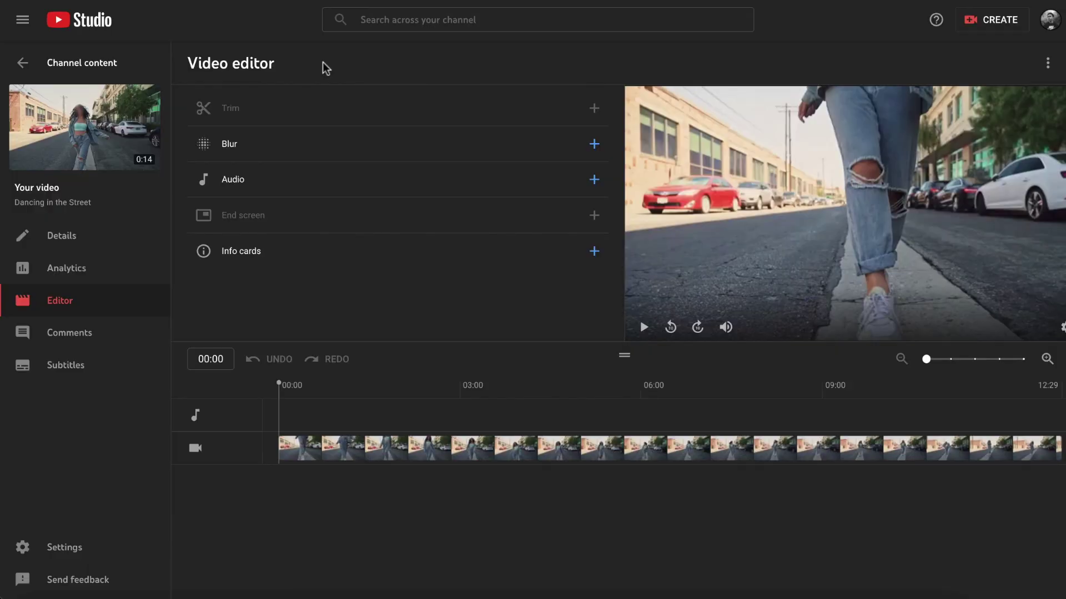
left_click(90, 66)
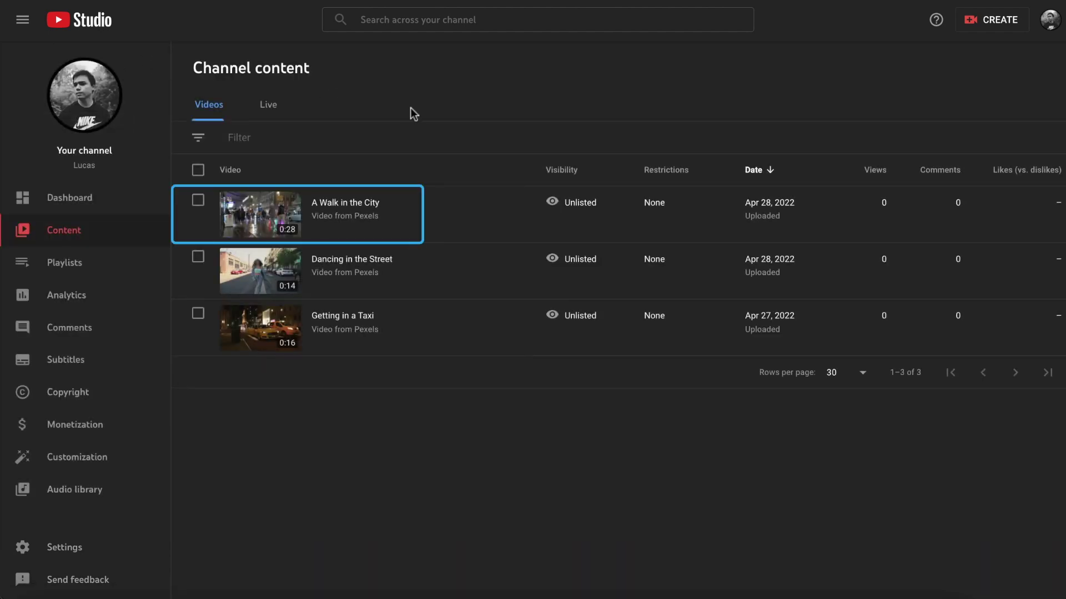
- Open A Walk in the City in the Editor, jump to 09:24 where the sign shows, and list blur types
mouse_move(351, 209)
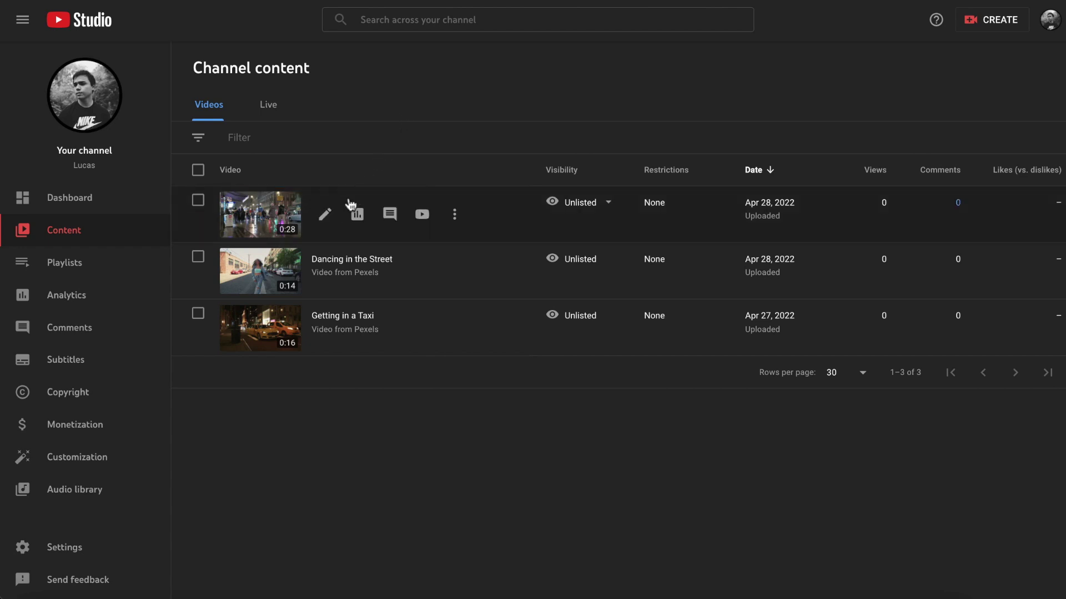
left_click(326, 216)
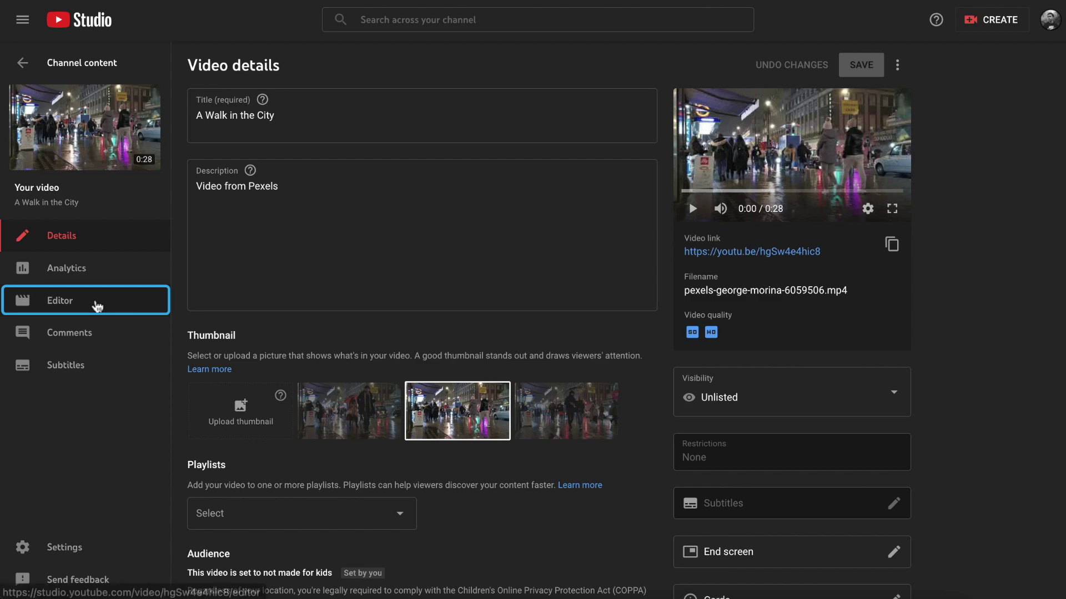
left_click(98, 305)
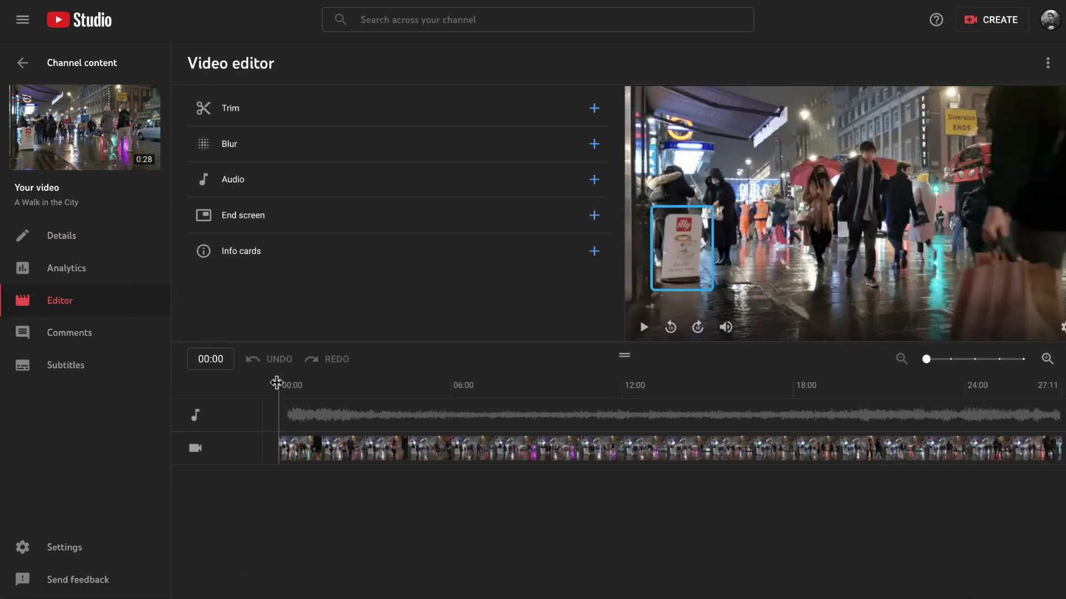
left_click_drag(276, 383, 557, 410)
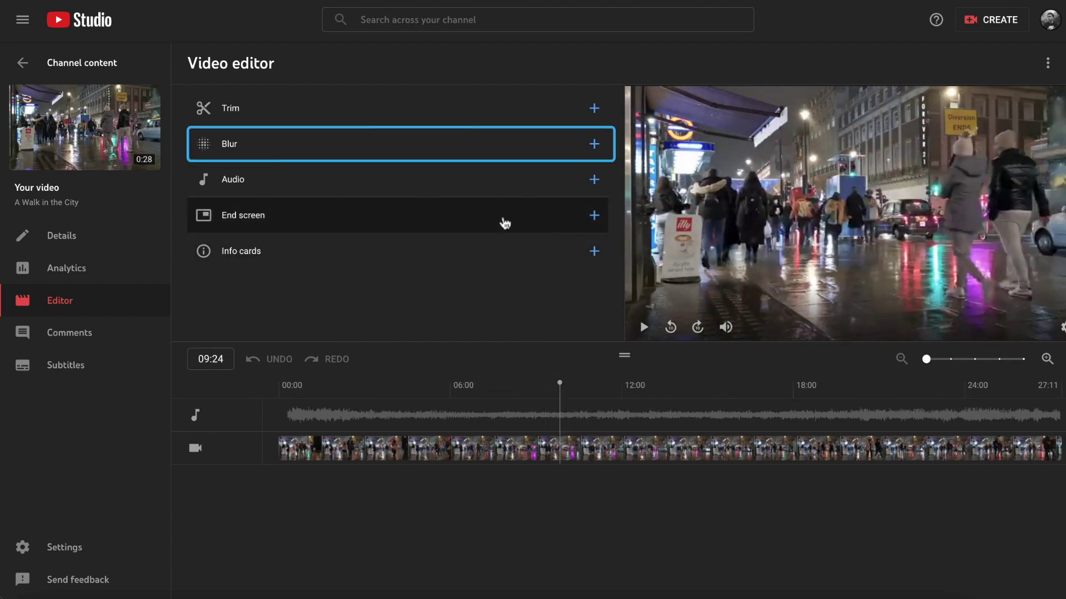
left_click(491, 147)
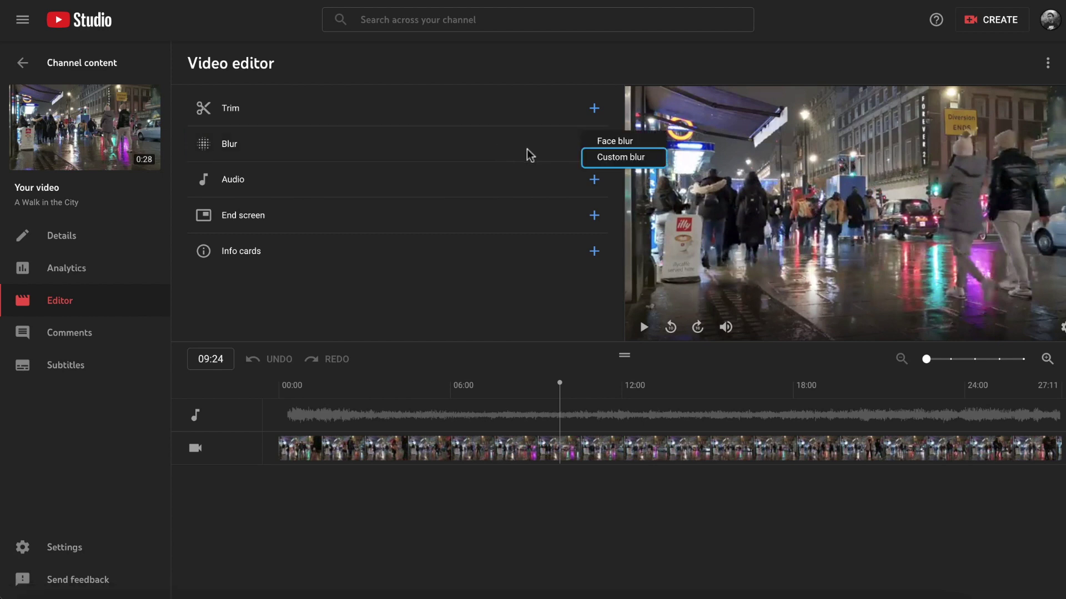
- Add a fixed-position rectangular custom blur over the illy sign spanning 00:00 to 27:09, then preview it
left_click(617, 159)
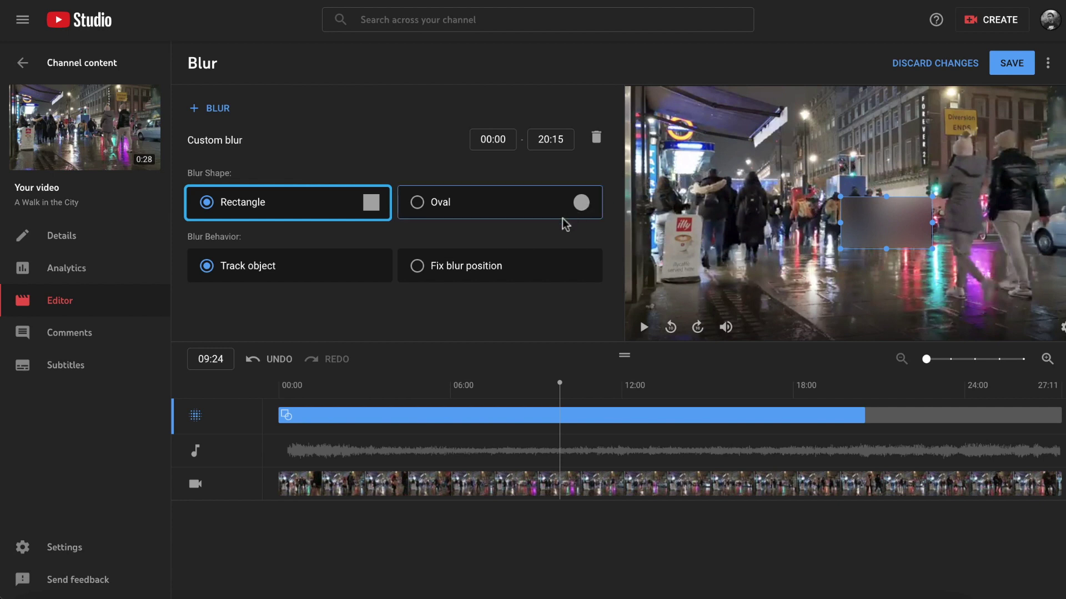
left_click(504, 271)
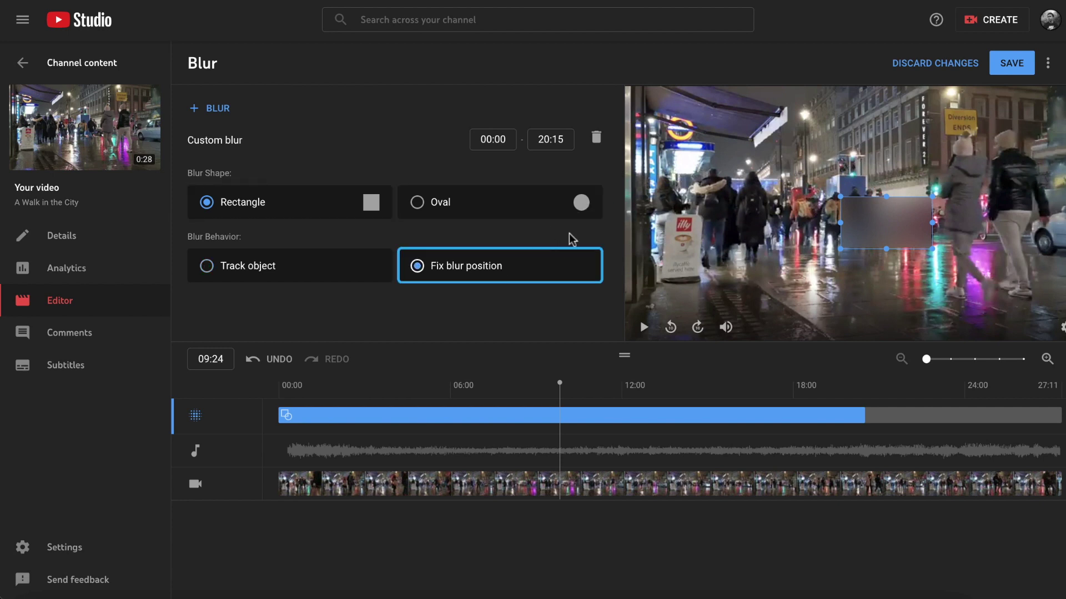
left_click(613, 219)
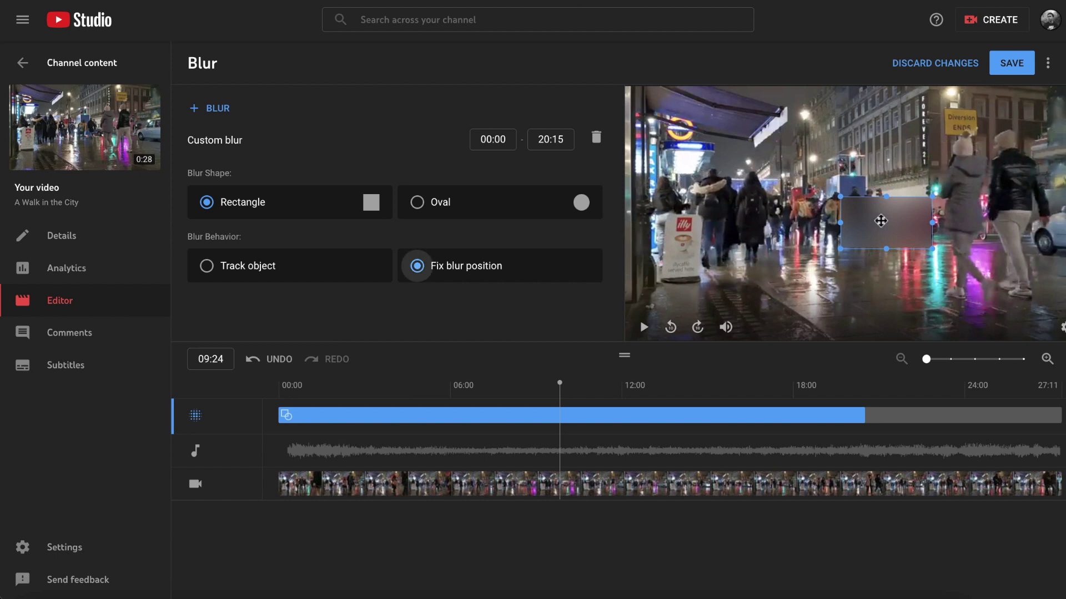
left_click_drag(880, 219, 701, 248)
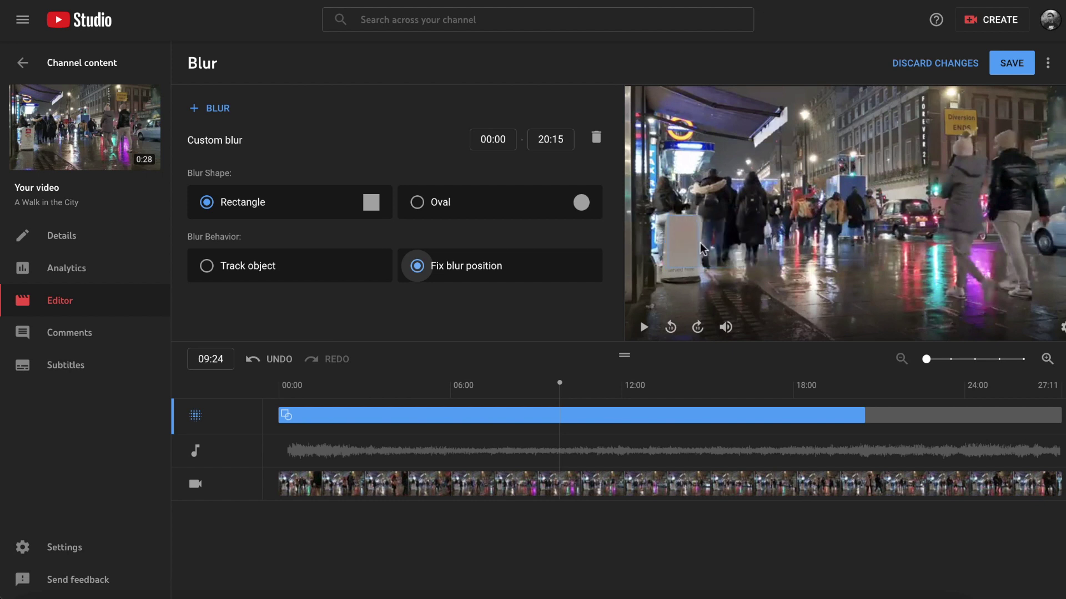
left_click(682, 271)
left_click_drag(865, 415, 1052, 412)
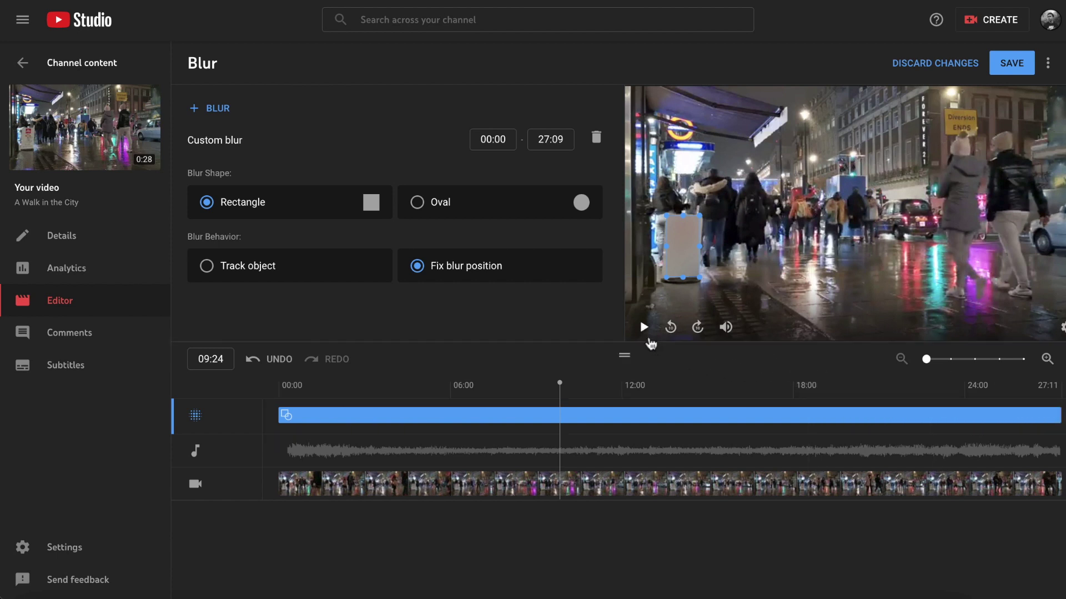
left_click(643, 327)
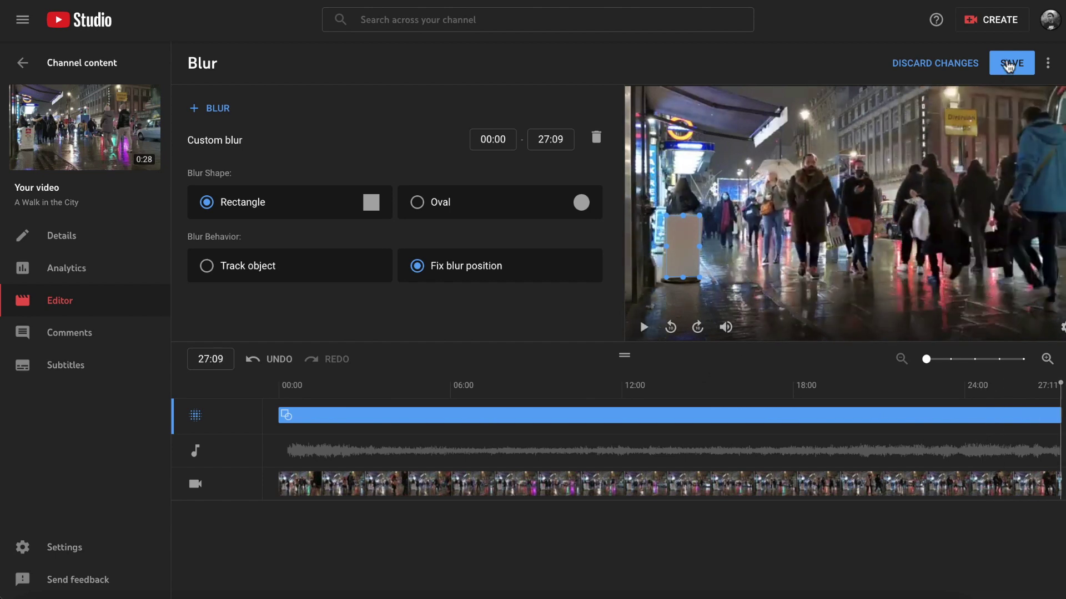
- Save and confirm the fixed sign blur on A Walk in the City, then focus Editor
left_click(1009, 66)
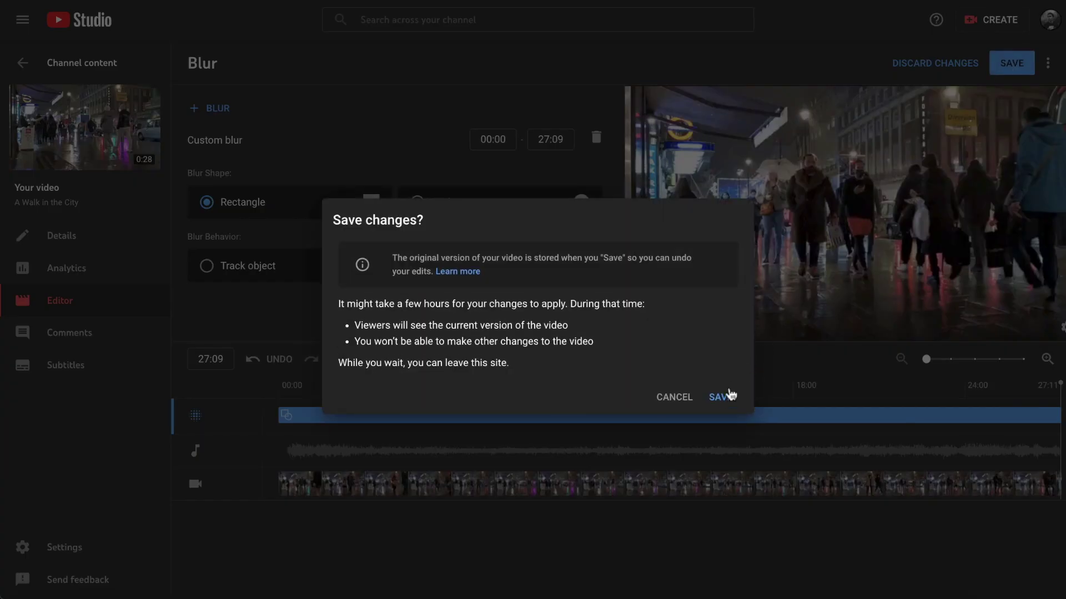
left_click(728, 397)
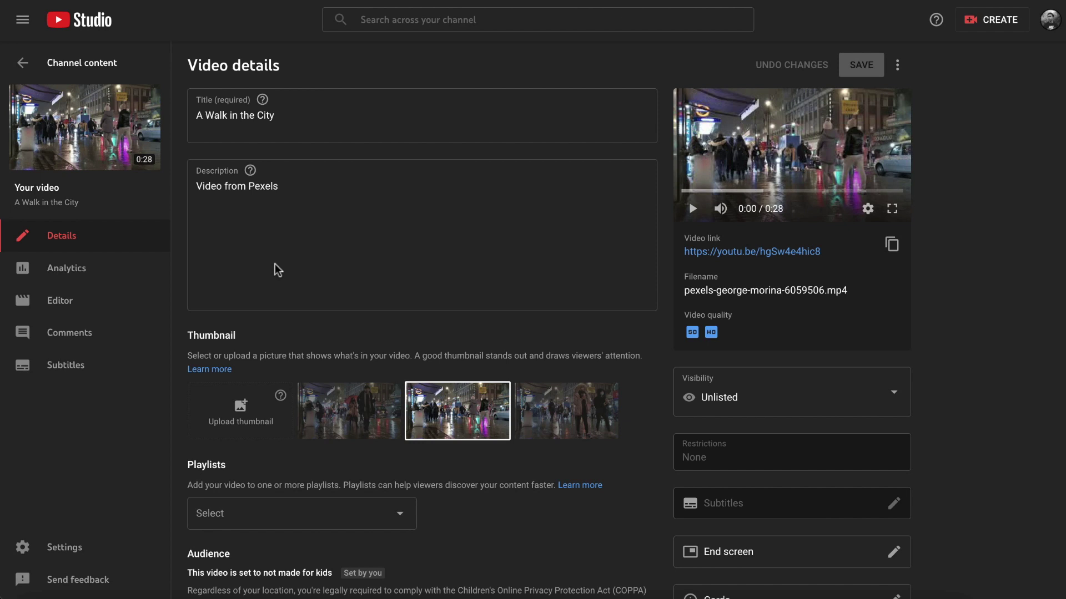
key("Tab")
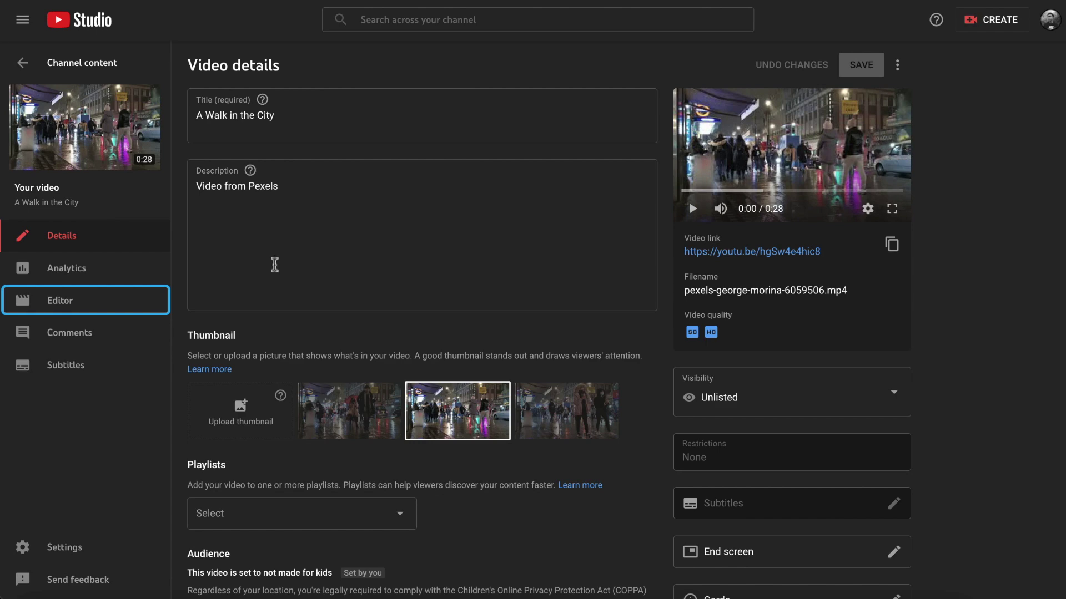
- In the Editor's ⋮ menu choose Revert to original and confirm REVERT TO ORIGINAL
left_click(104, 301)
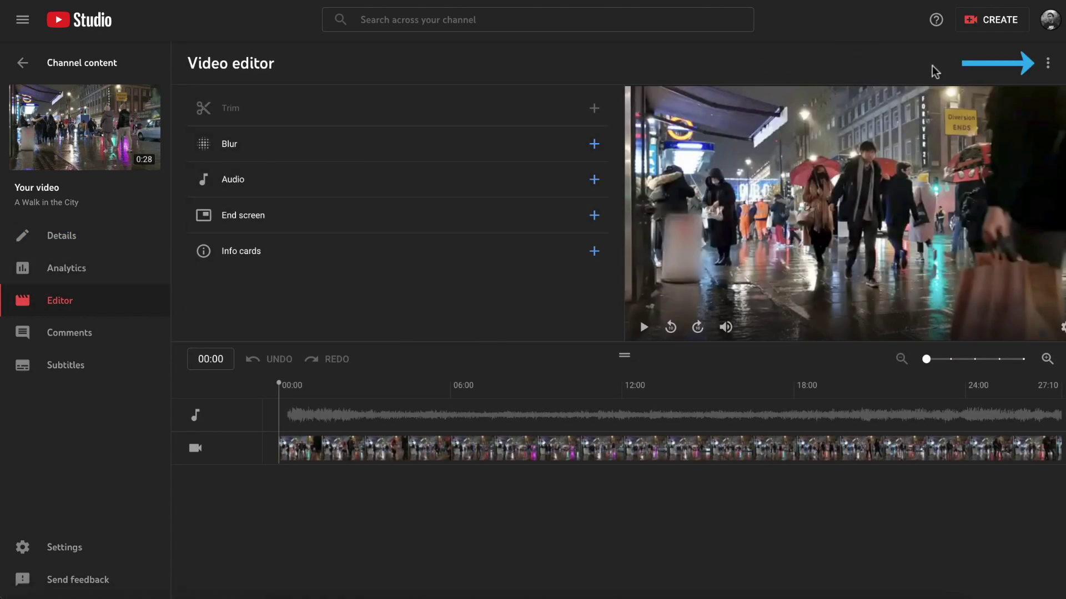
left_click(1047, 63)
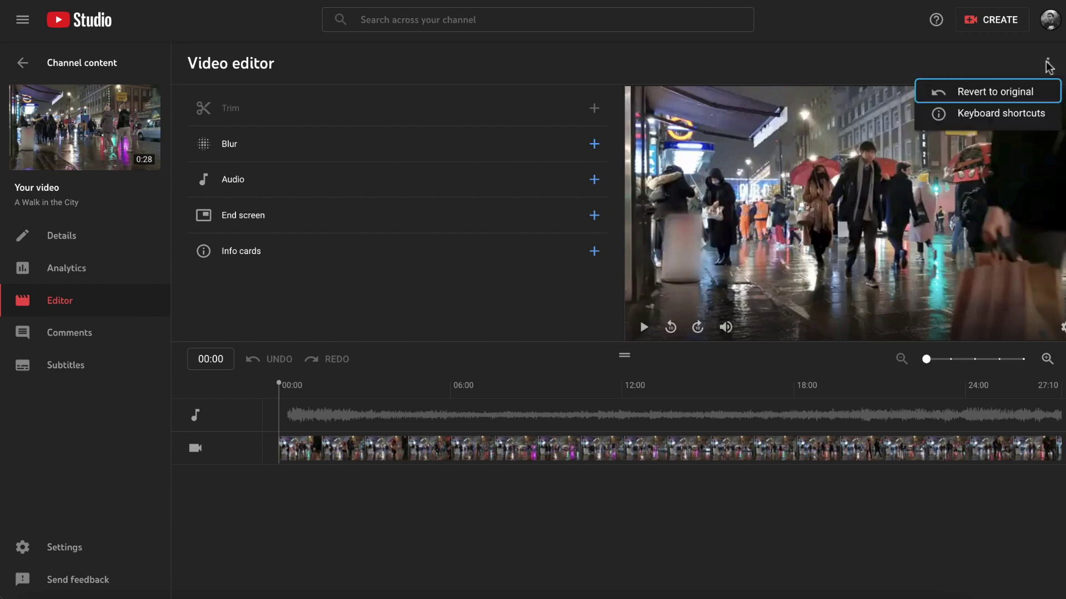
left_click(990, 97)
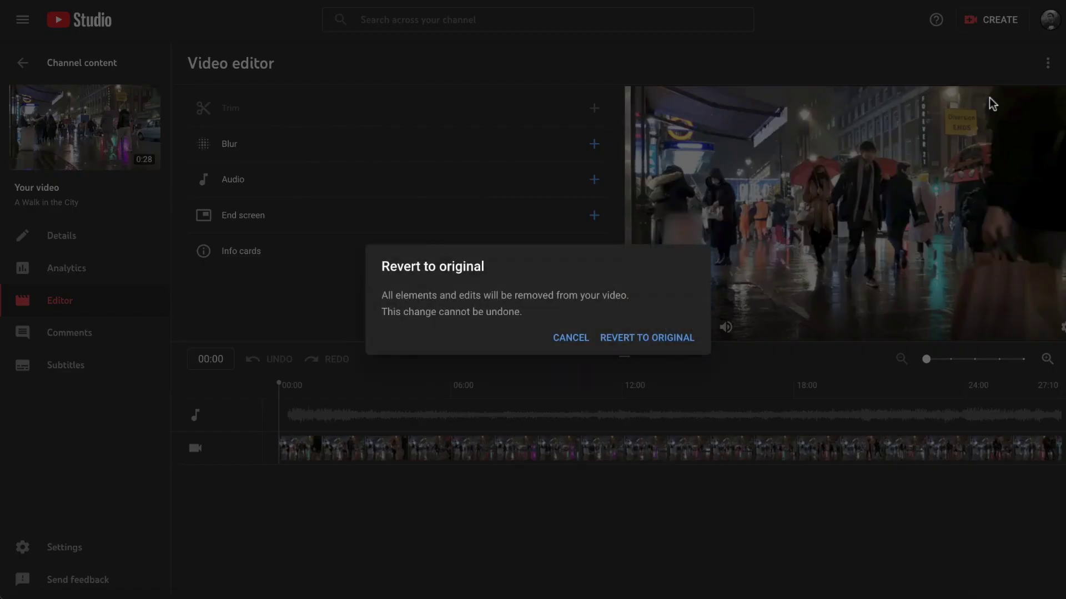
left_click(665, 339)
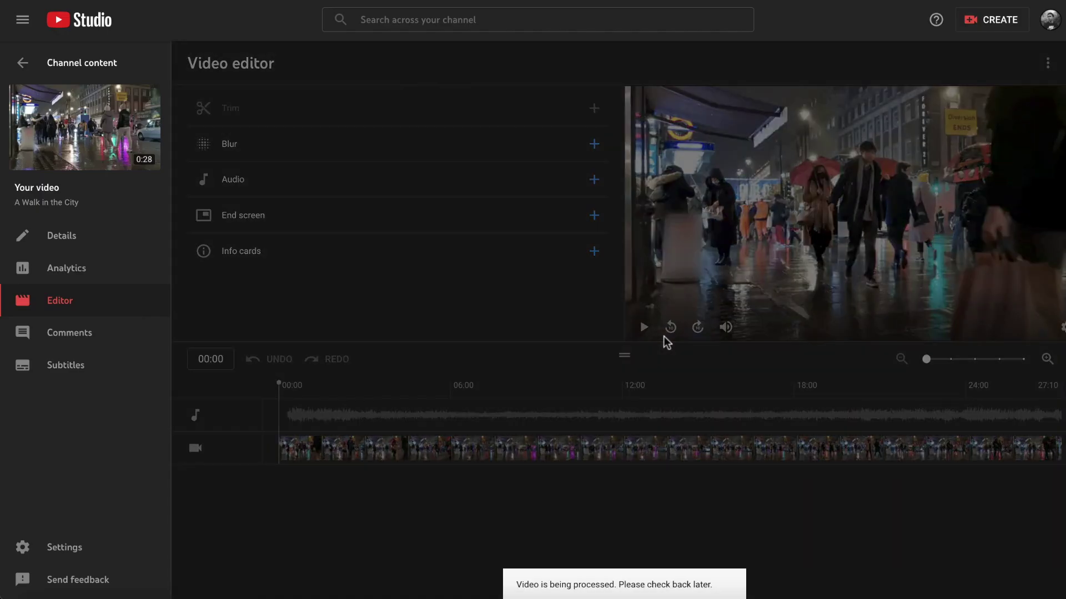